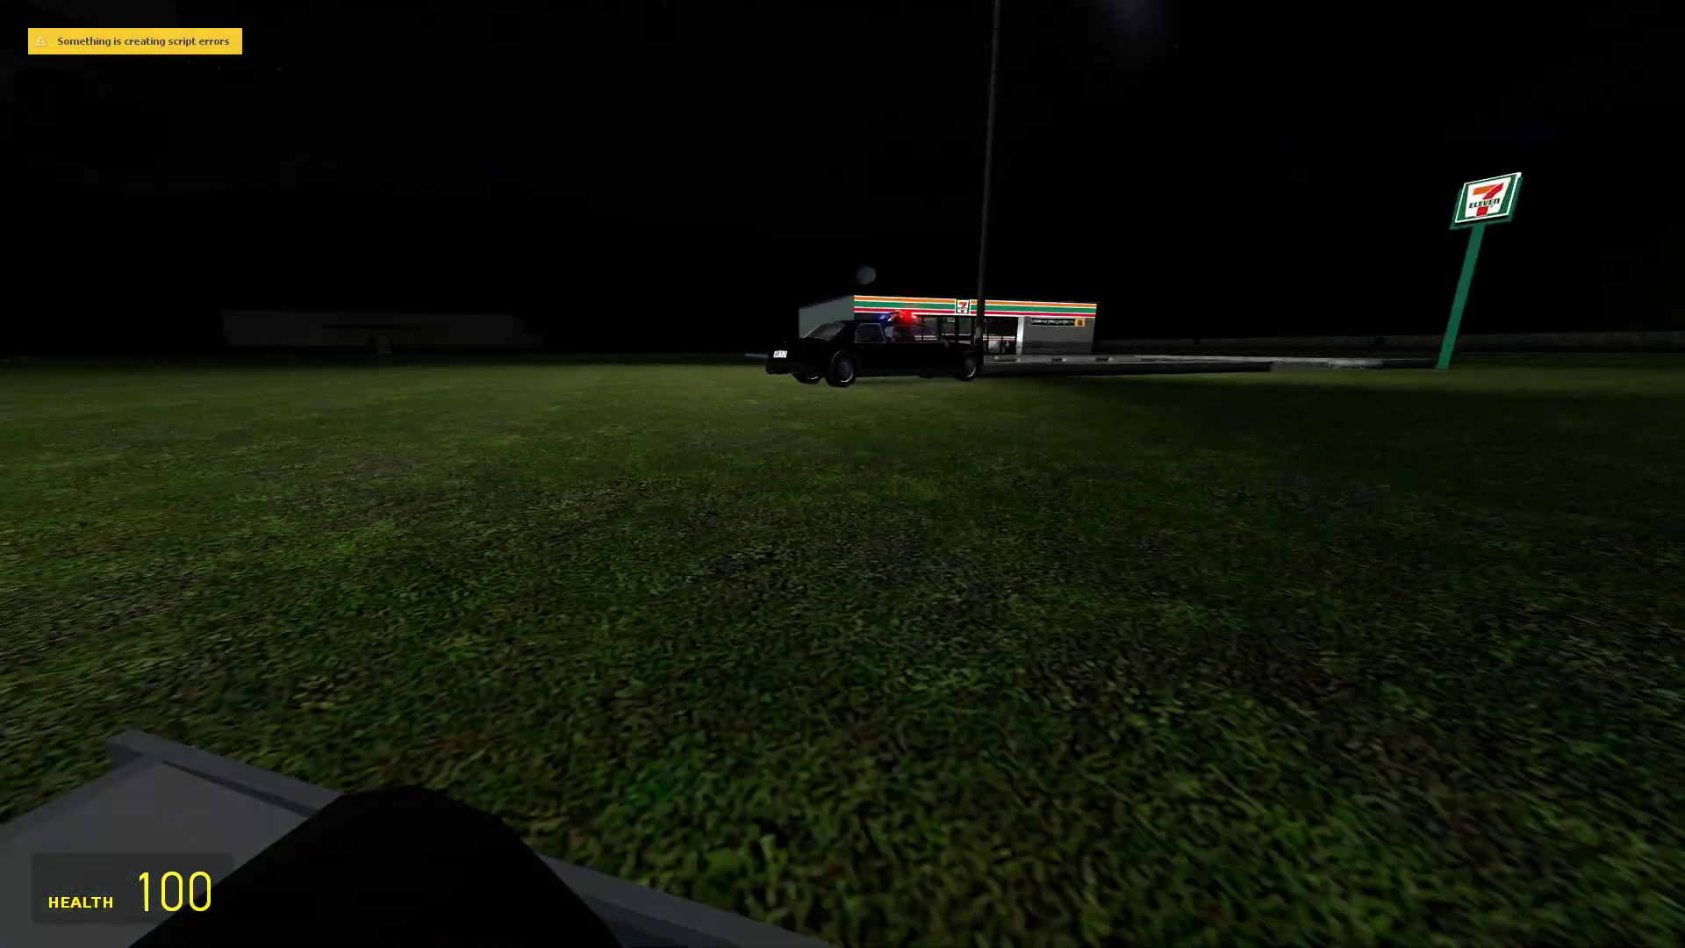
key(d)
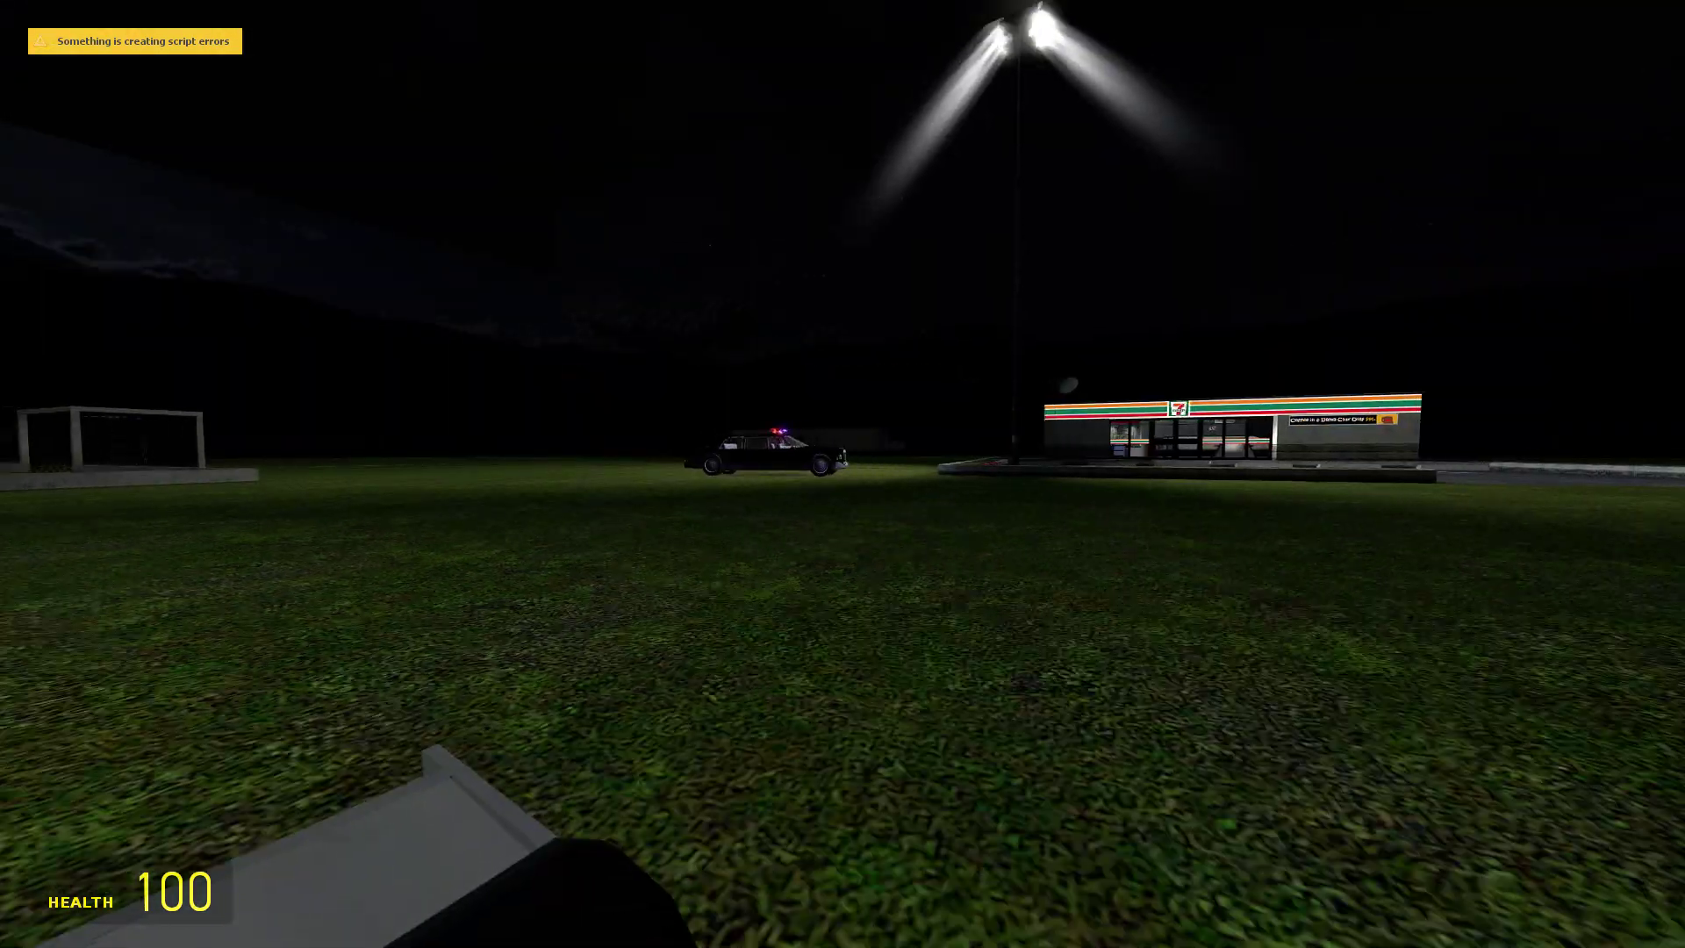
key(w)
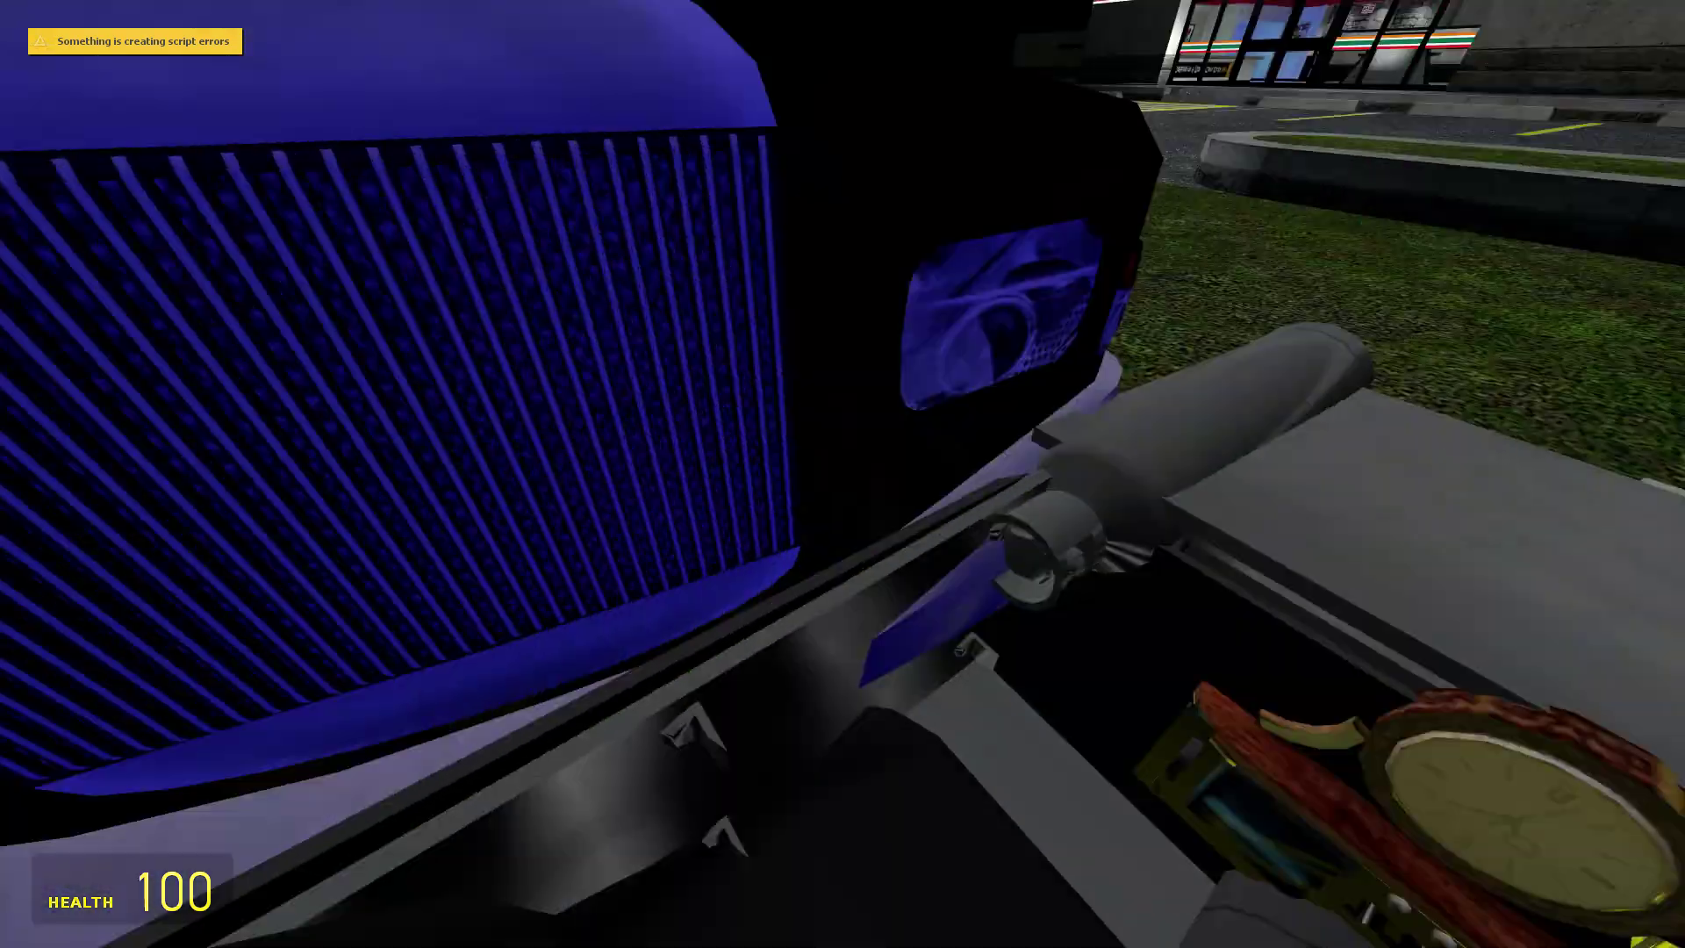
key(s)
key(a)
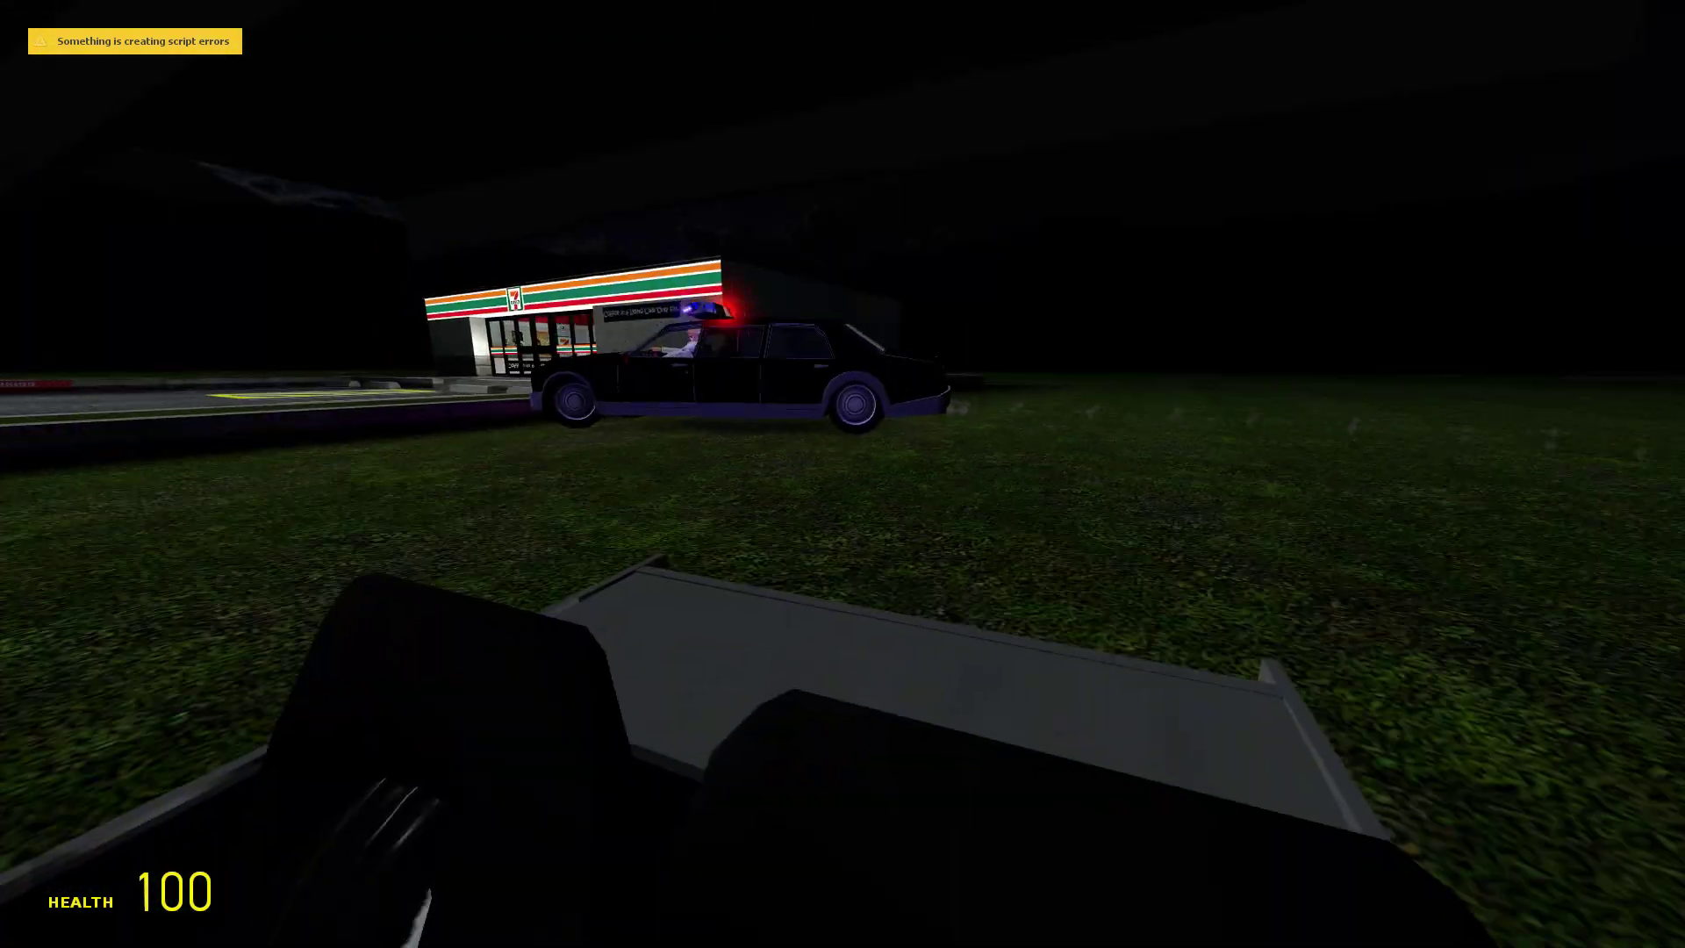
key(a)
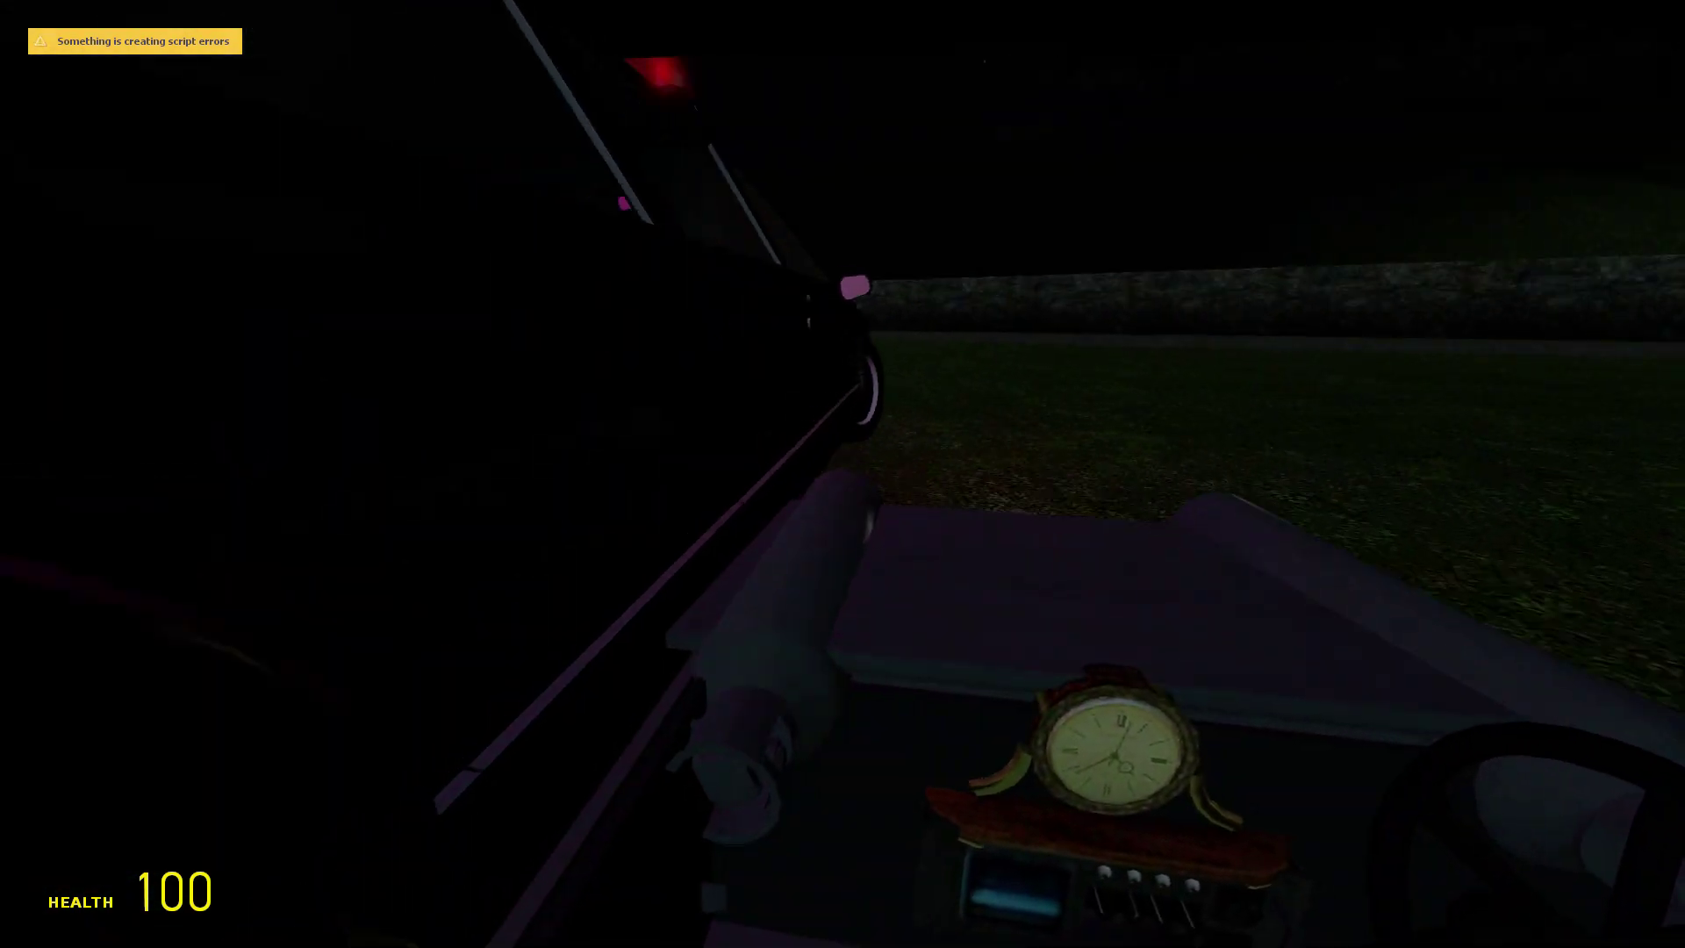
key(w)
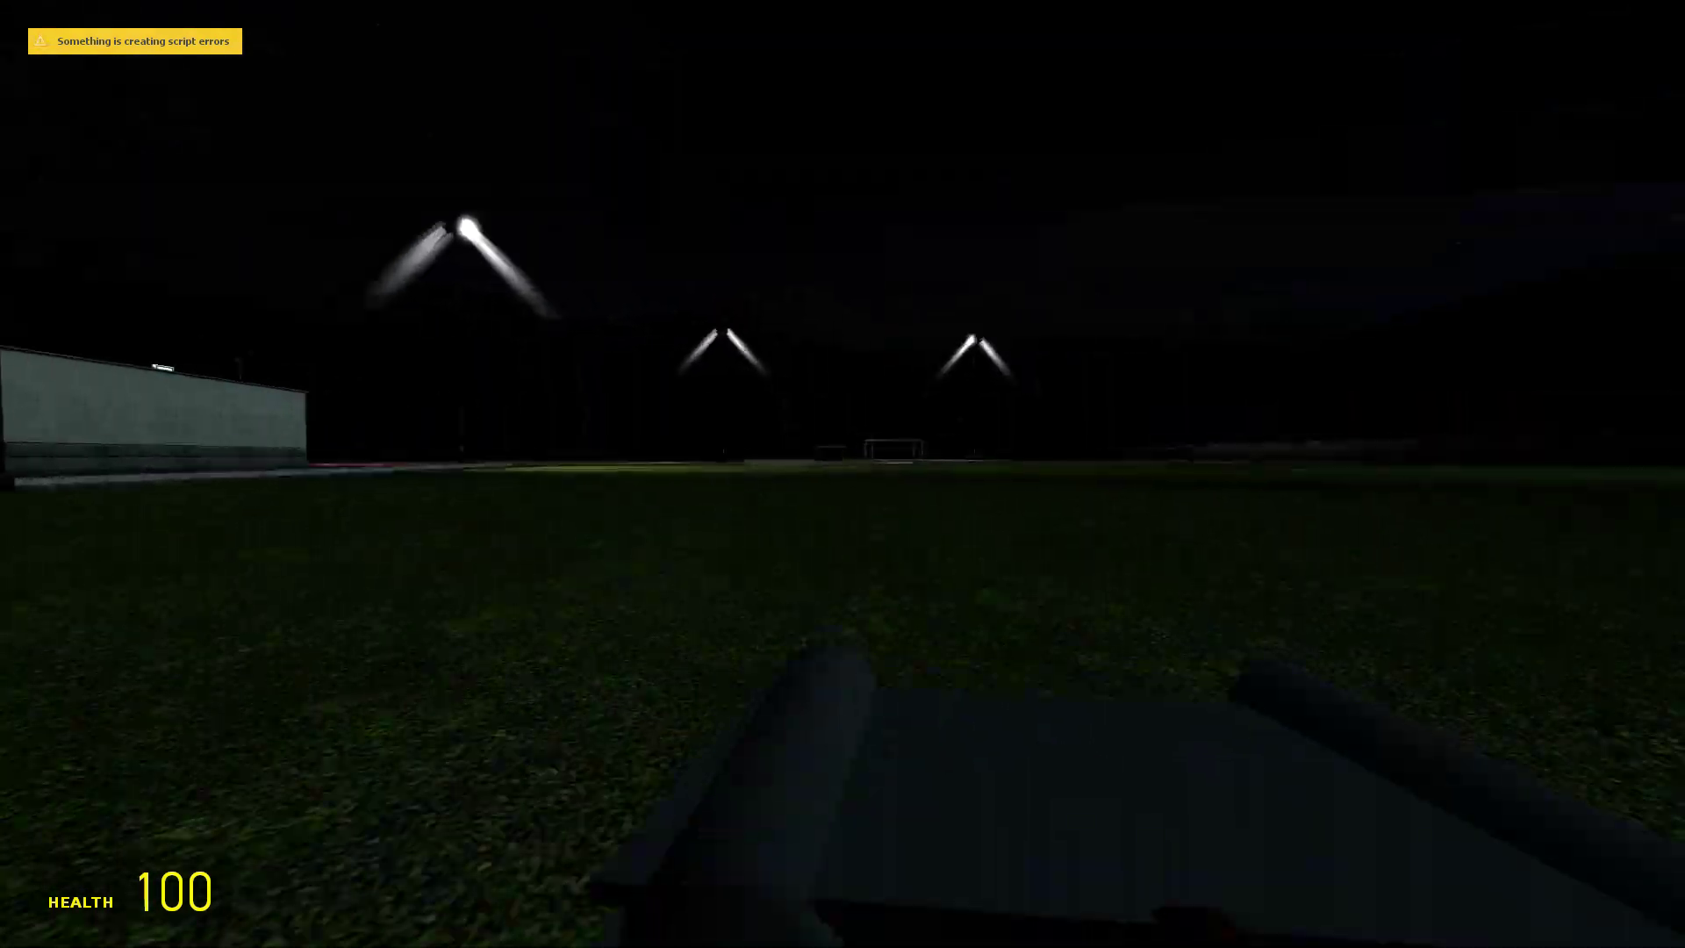
right_click(843, 474)
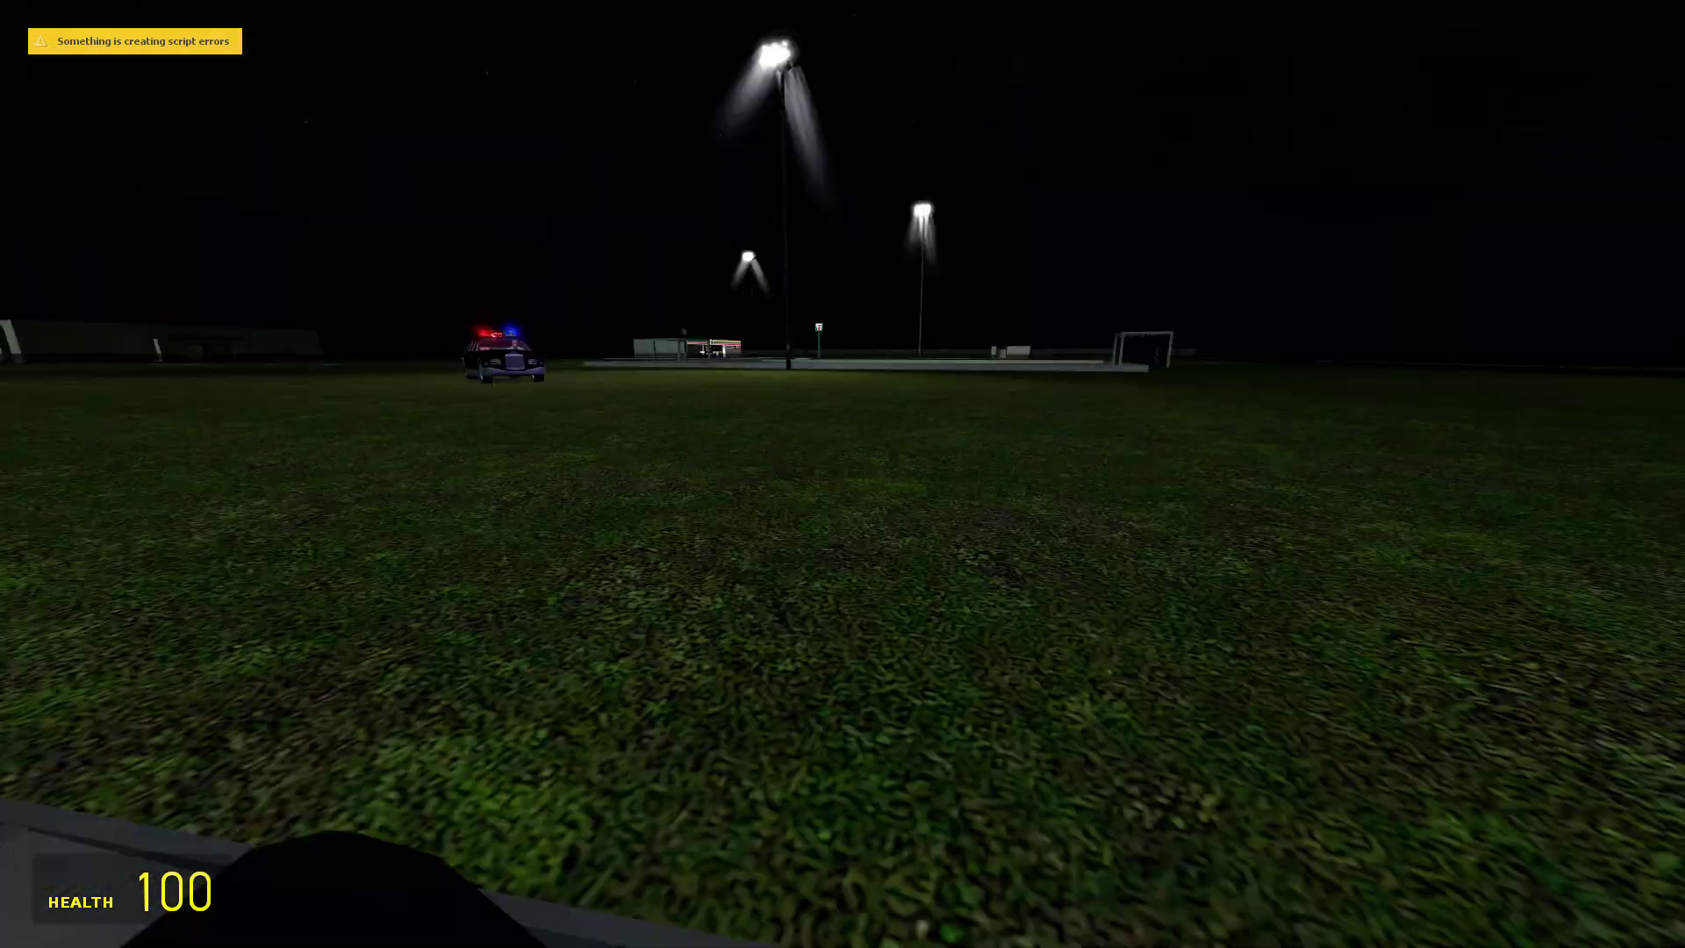
key(e)
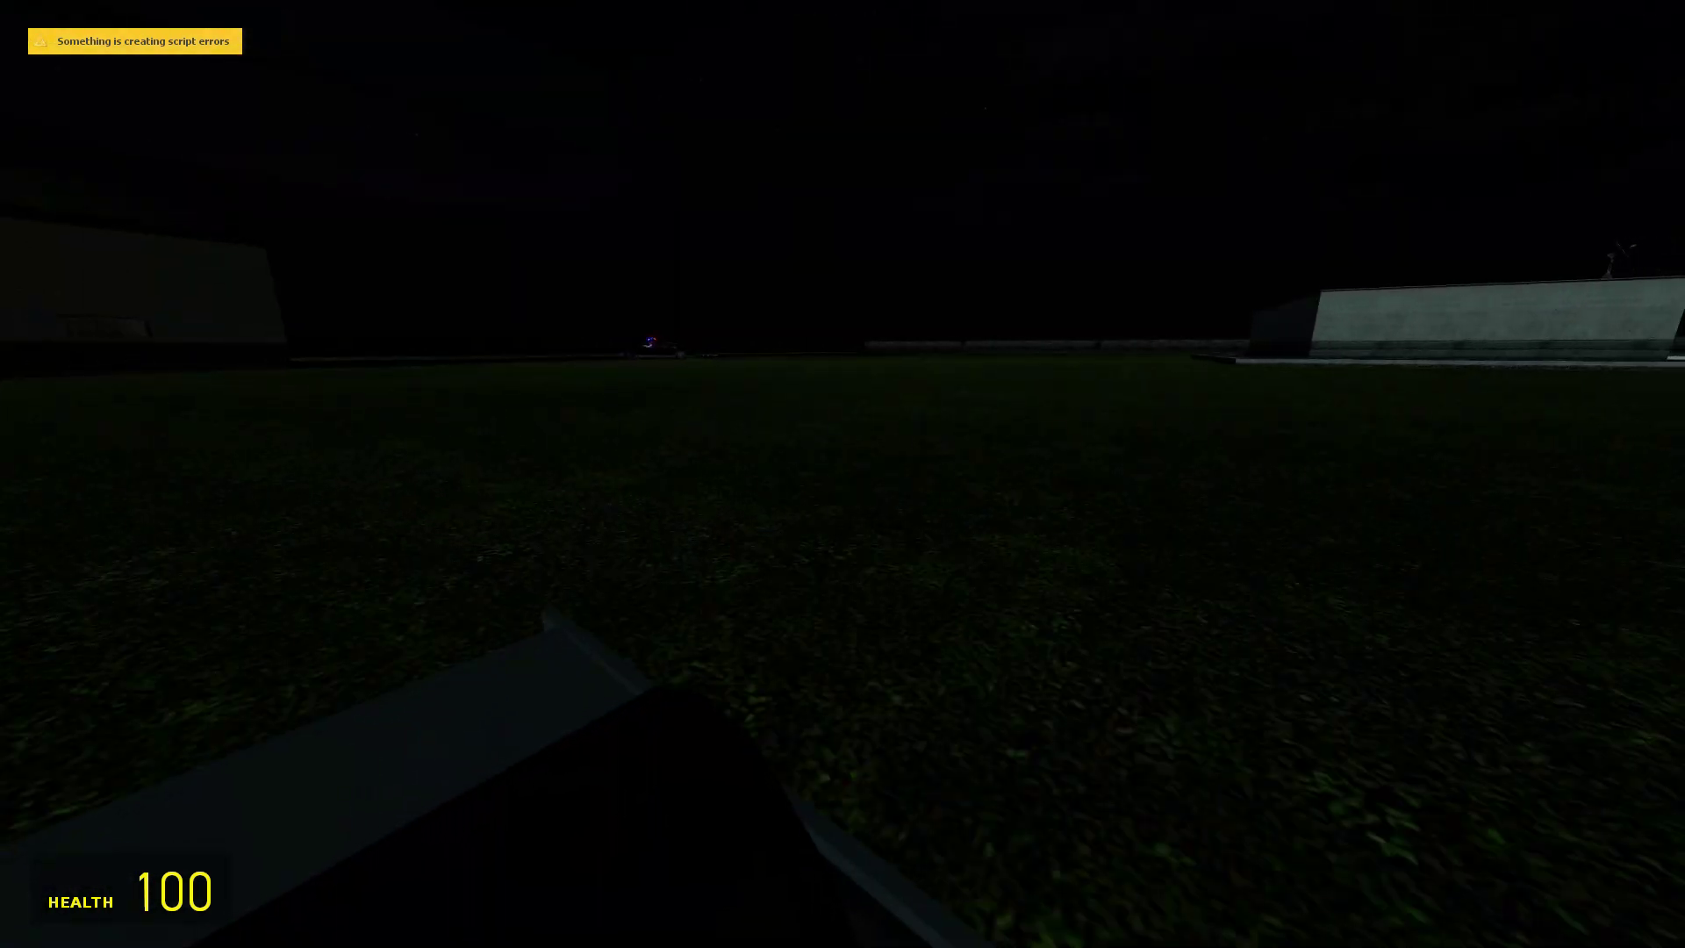
key(2)
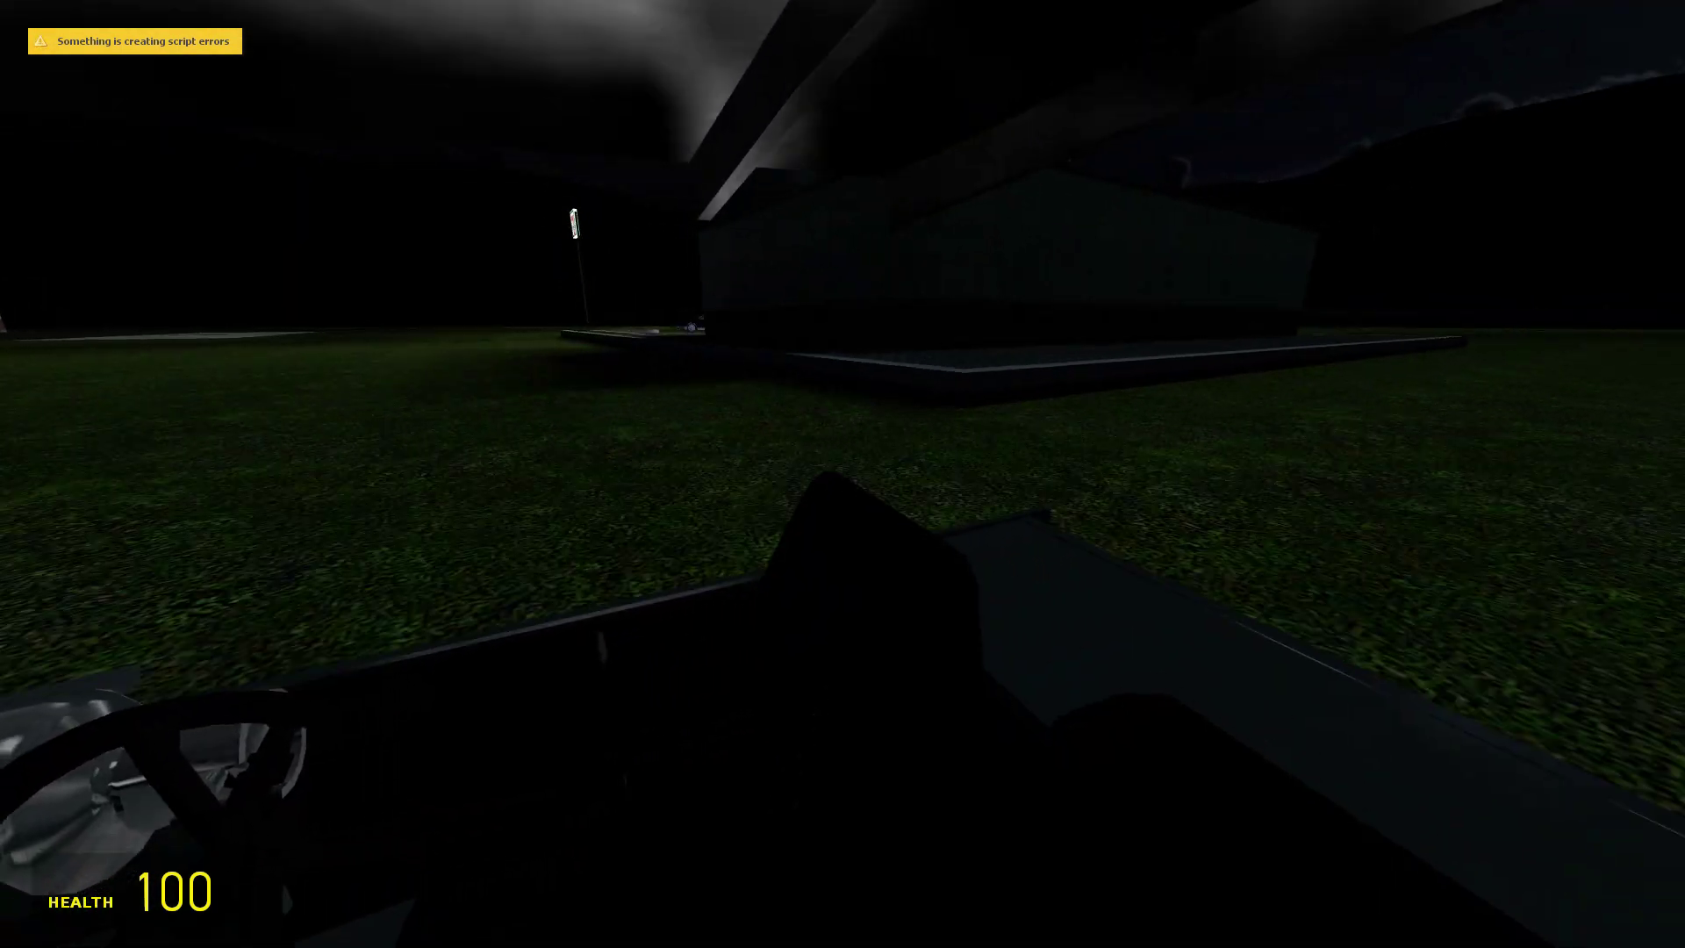
key(e)
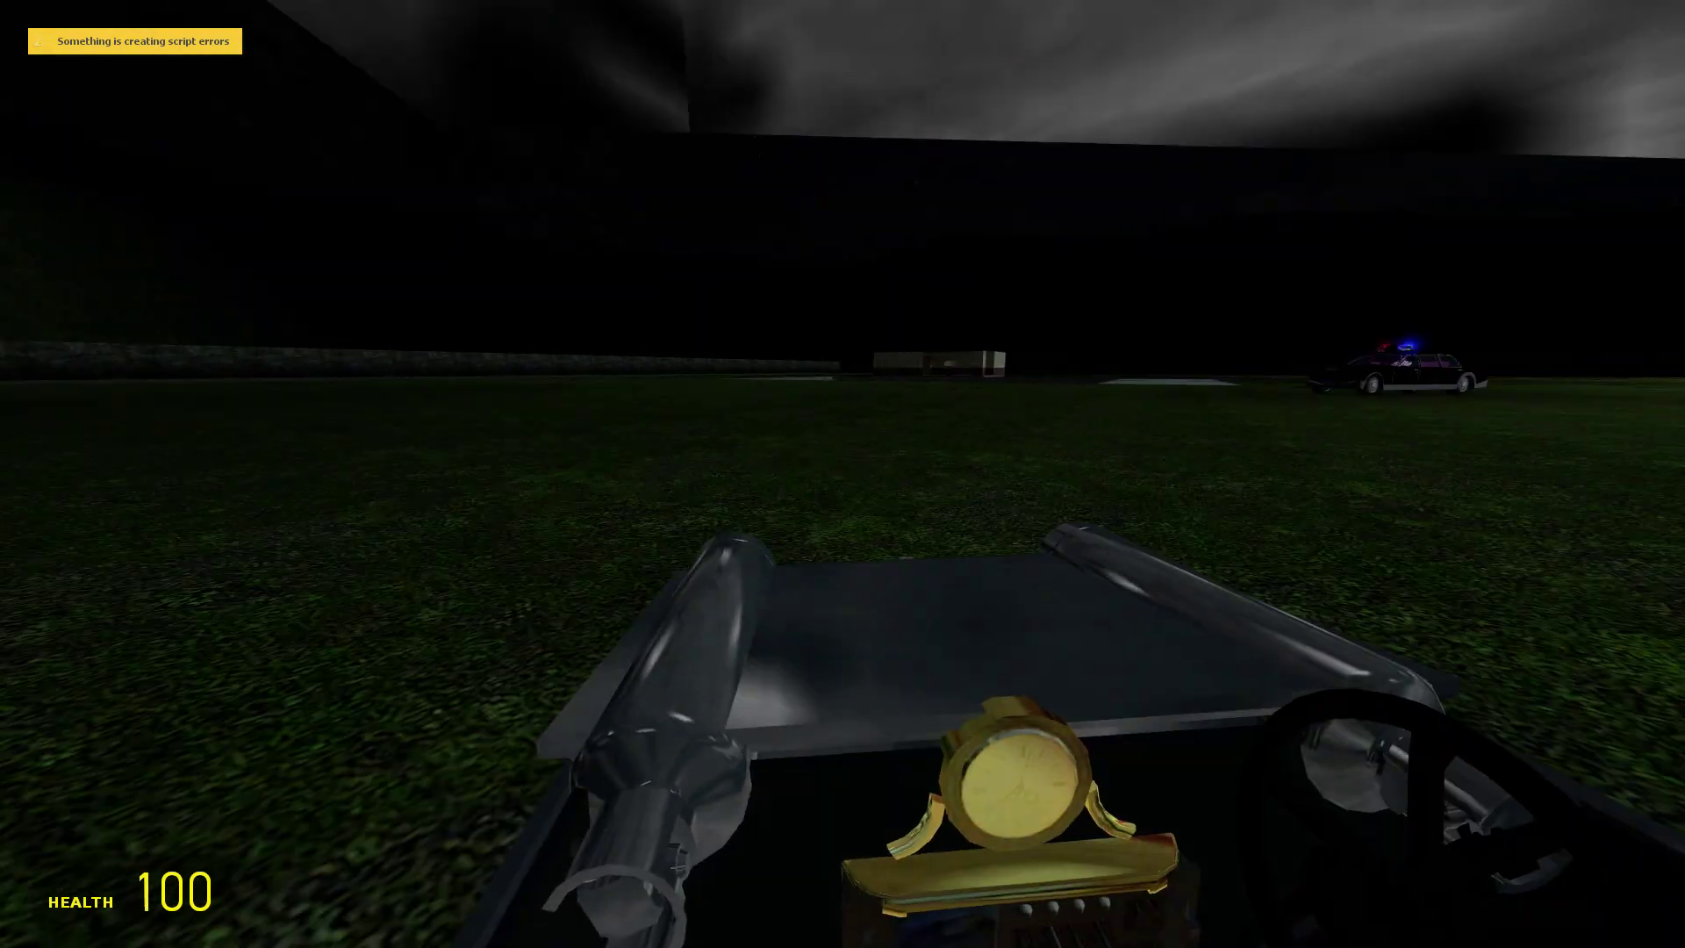